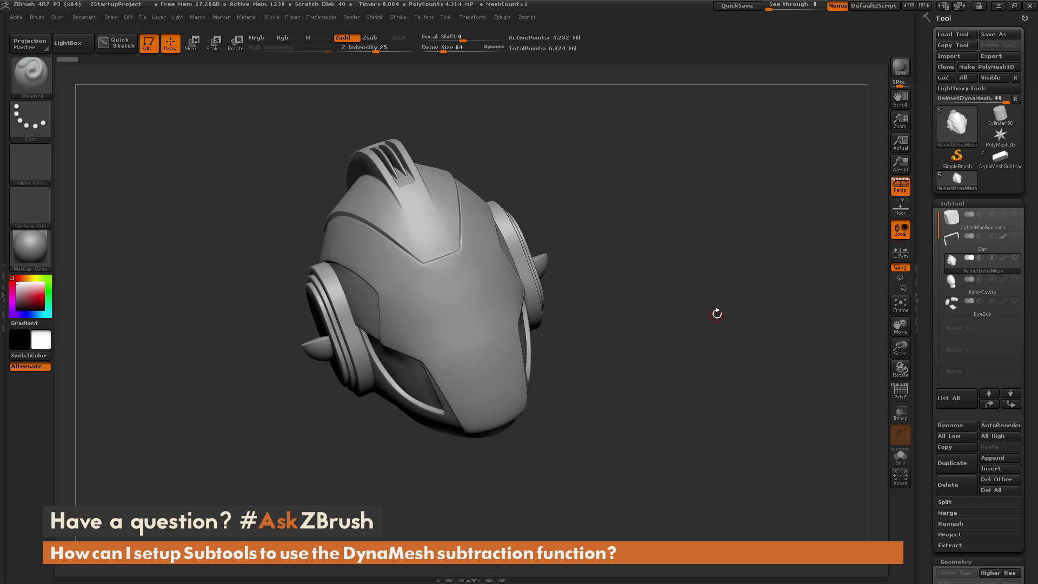
Examine the HelmetDynaMesh, InnerCavity and EyeSub subtools one by one from several angles, ending on the helmet
drag(716, 308, 697, 329)
drag(778, 335, 809, 291)
click(963, 295)
drag(803, 370, 844, 378)
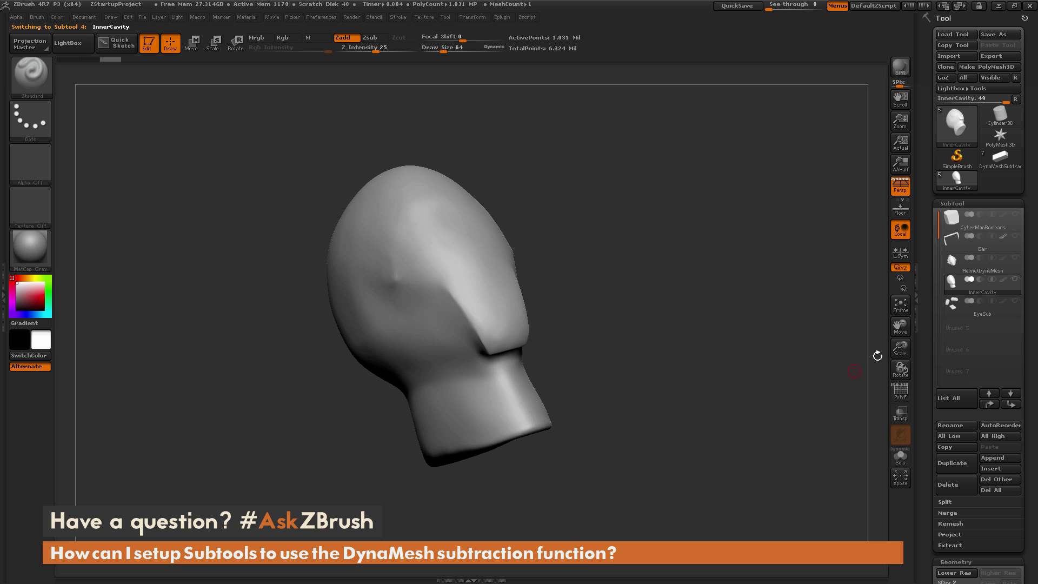
click(977, 319)
drag(811, 329, 816, 351)
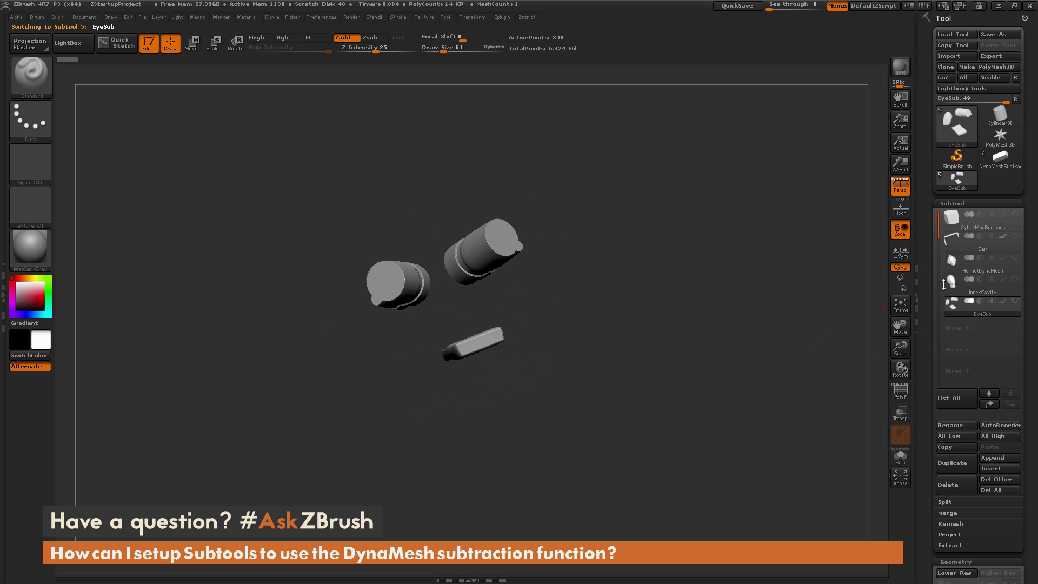
click(983, 268)
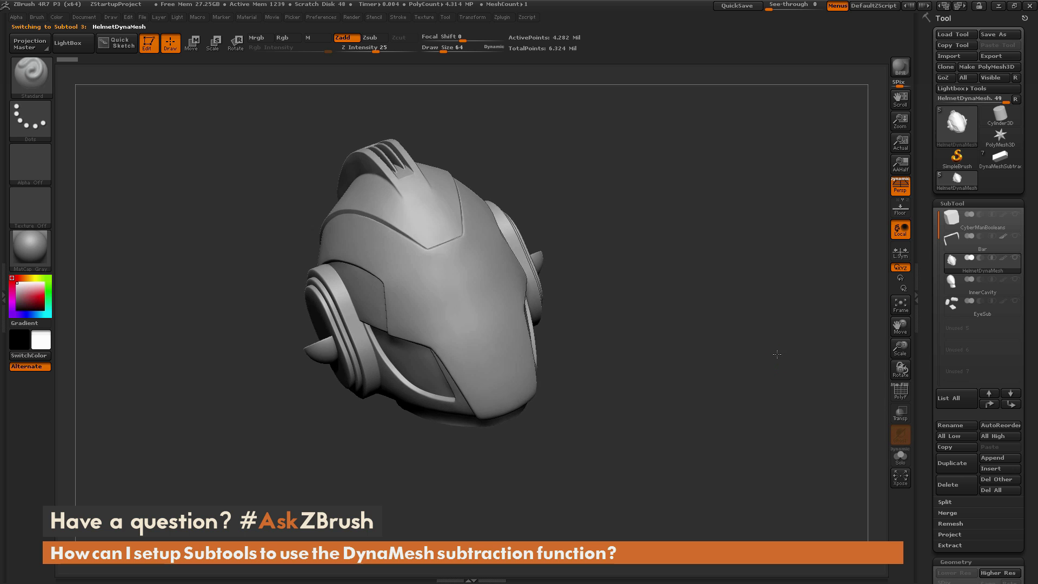
mouse_move(772, 362)
mouse_down()
mouse_move(775, 372)
mouse_move(776, 355)
mouse_move(755, 377)
mouse_move(790, 364)
mouse_move(772, 363)
mouse_move(775, 377)
mouse_up()
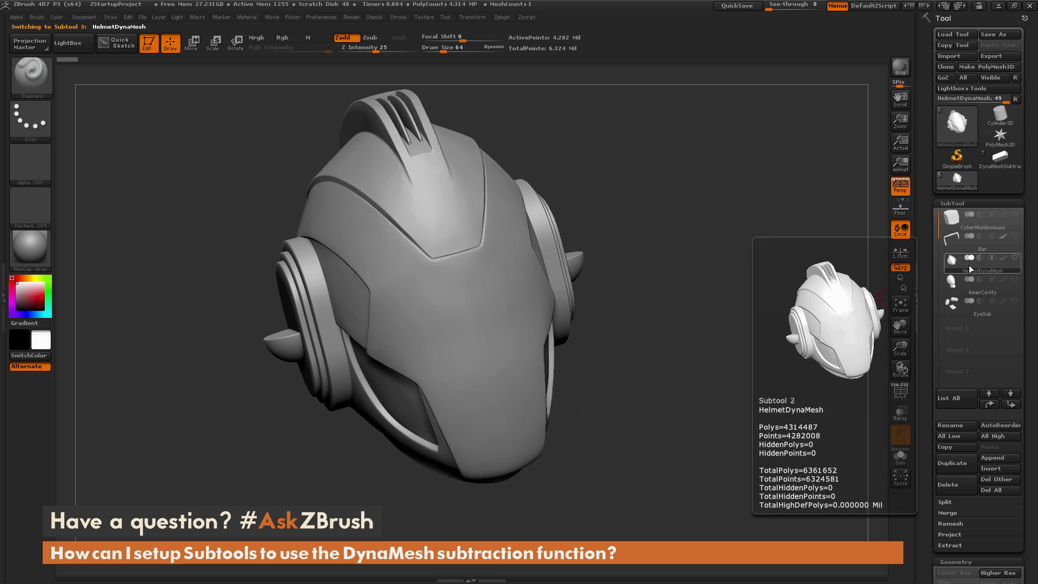
Check the helmet's DynaMesh settings, and view the InnerCavity subtool from another angle
drag(930, 329, 939, 191)
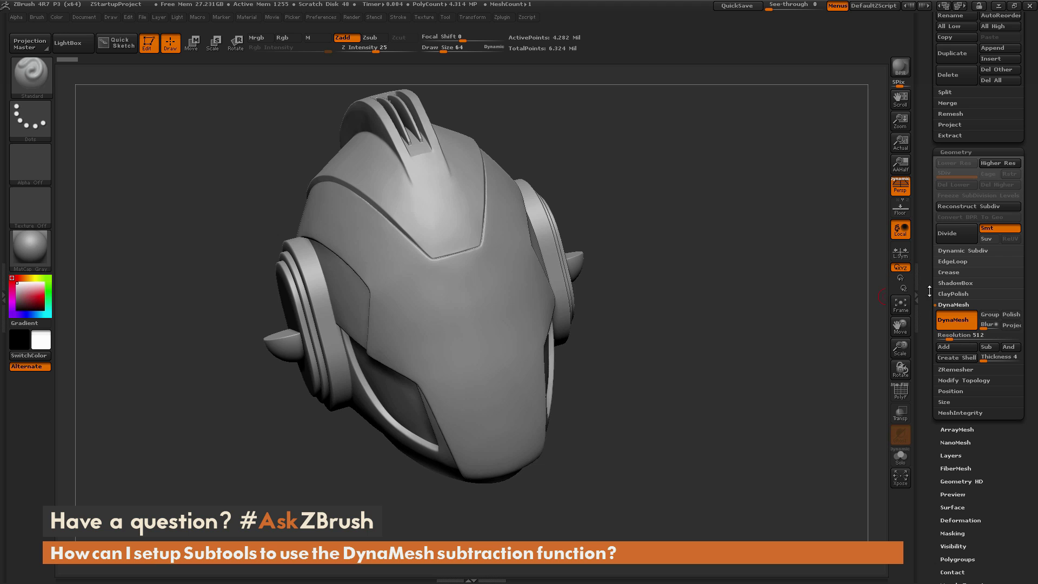
drag(928, 268, 923, 373)
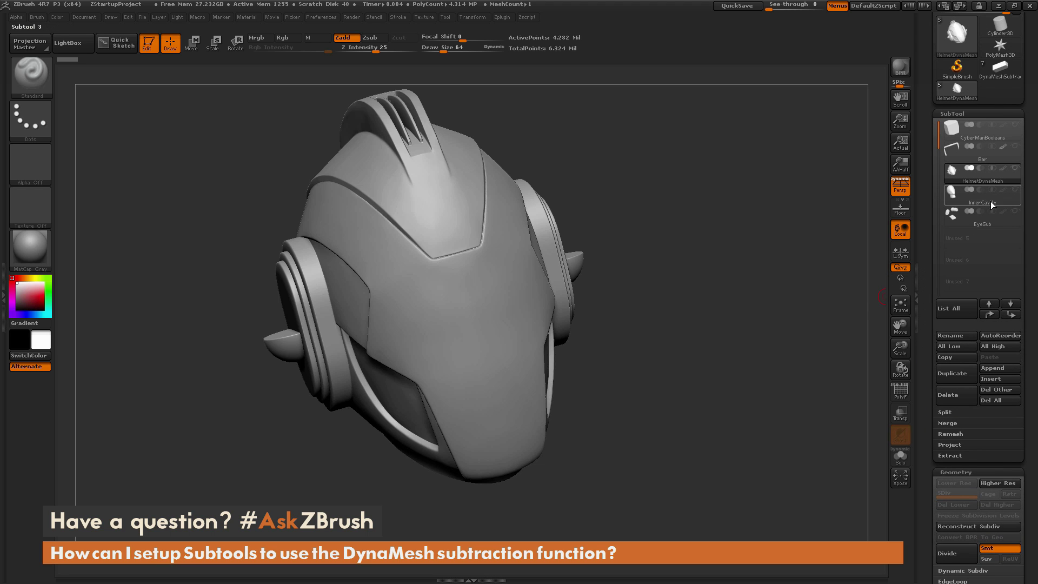
drag(770, 346, 752, 323)
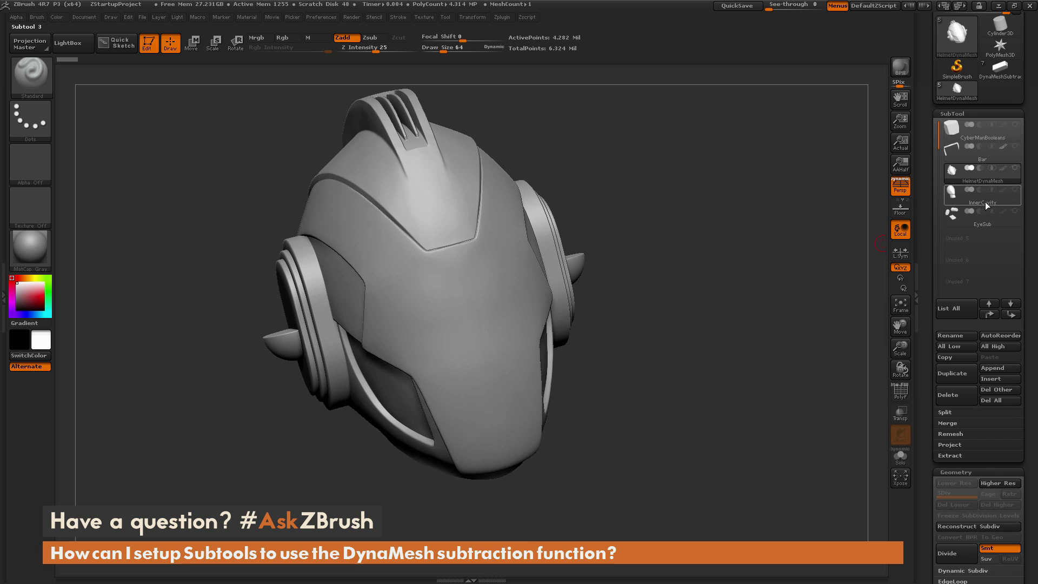
click(984, 204)
drag(808, 352, 814, 318)
Inspect the EyeSub subtool with the polyframe shown and hidden, and apply its dynamic subdivision to the mesh
click(989, 219)
drag(757, 301, 839, 292)
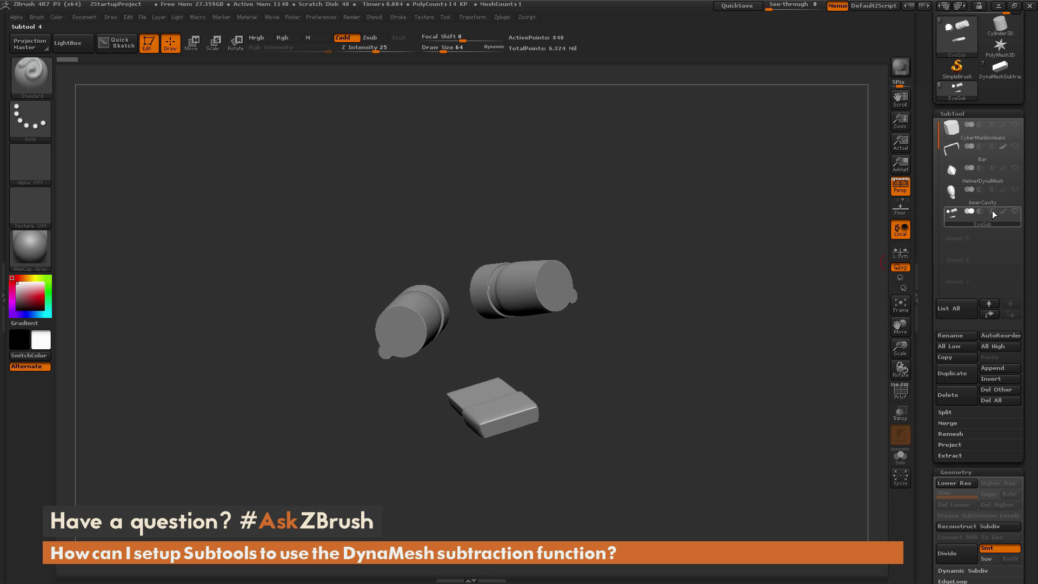
drag(931, 309, 935, 143)
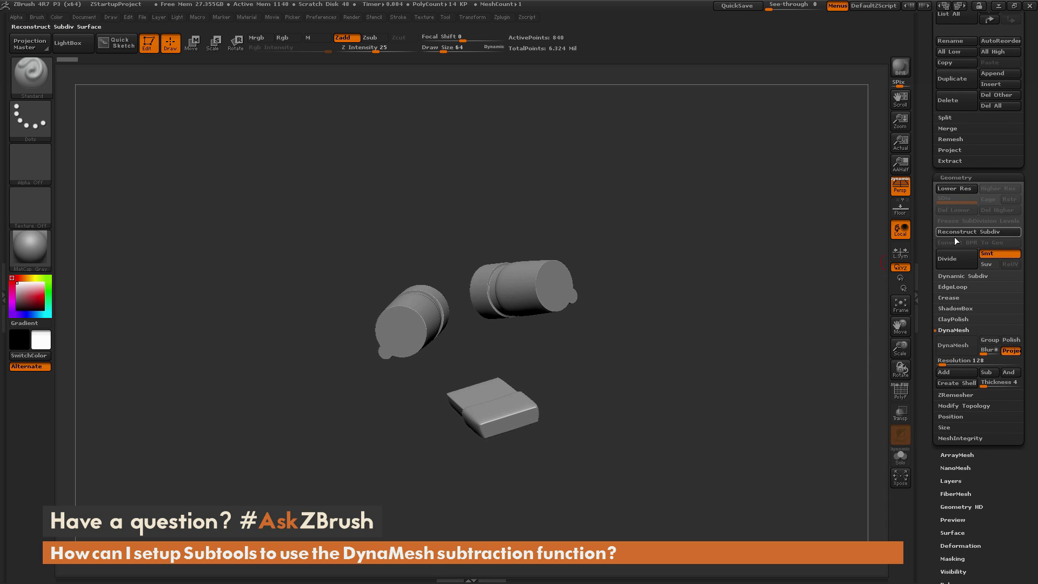
click(966, 276)
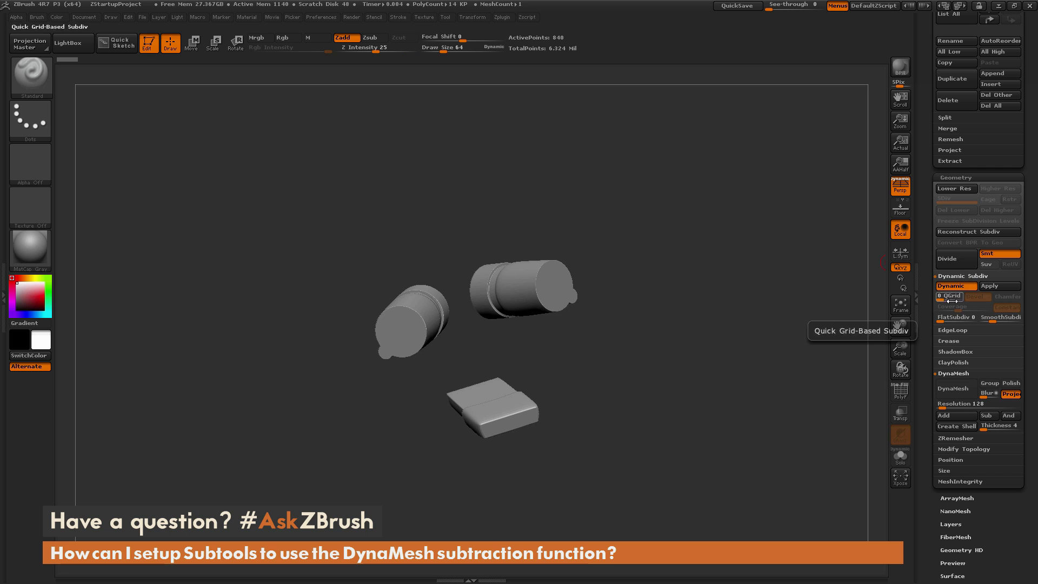
click(900, 391)
drag(738, 340, 800, 349)
click(901, 393)
mouse_move(786, 391)
mouse_down()
mouse_move(765, 392)
mouse_move(795, 397)
mouse_up()
drag(728, 395, 747, 397)
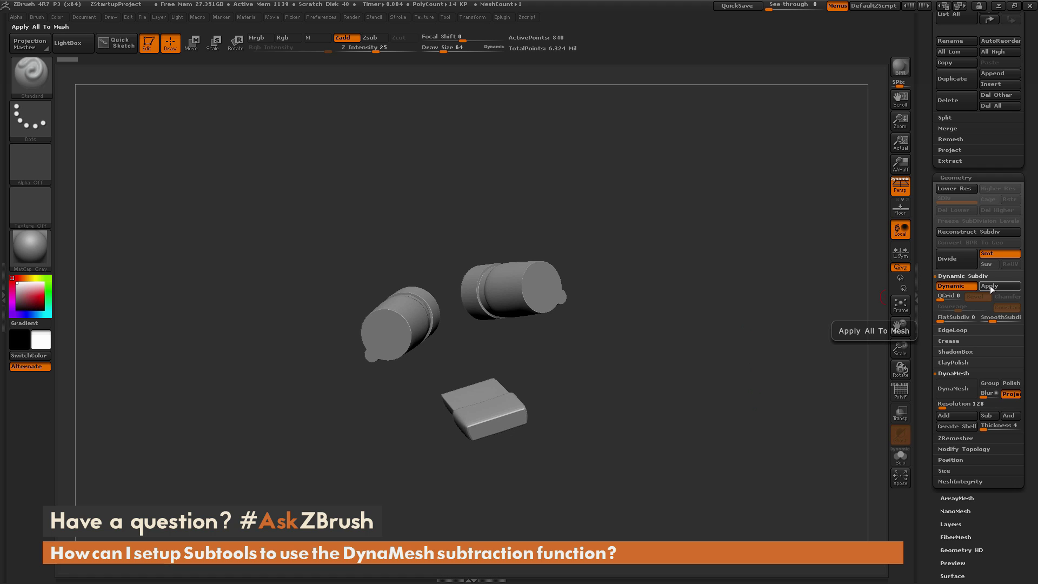
drag(789, 370, 838, 339)
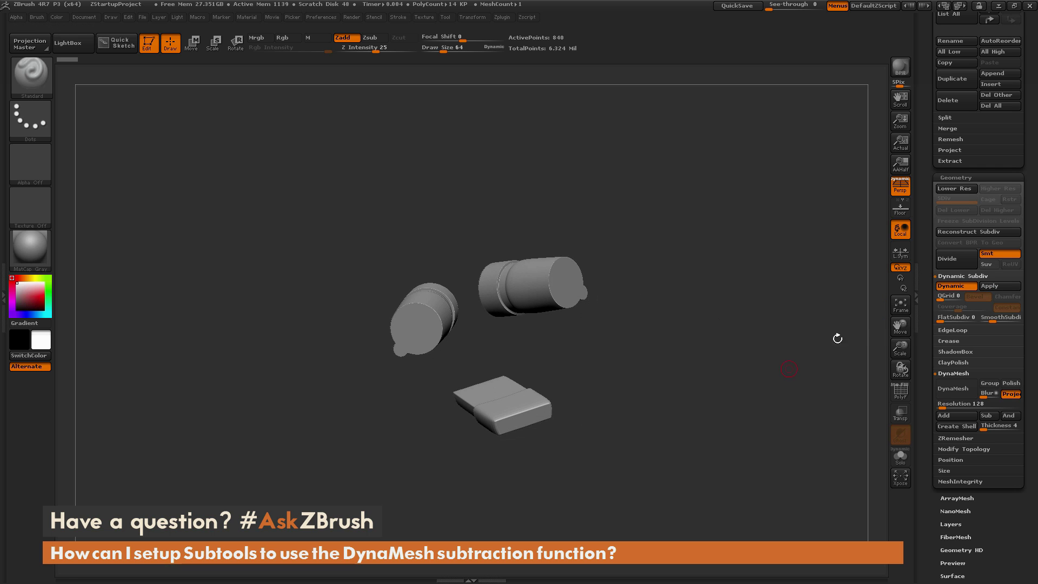
click(996, 286)
mouse_move(816, 358)
mouse_down()
mouse_move(779, 362)
mouse_move(806, 361)
mouse_up()
Review the InnerCavity subtool's subdivision and DynaMesh settings
drag(927, 268, 922, 378)
click(981, 214)
drag(926, 325, 930, 237)
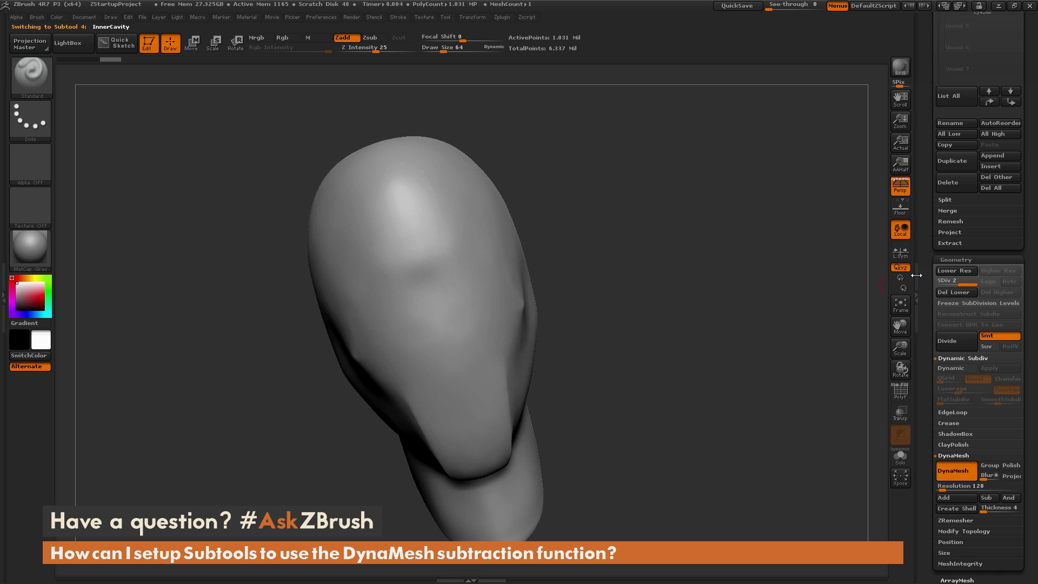
drag(813, 336, 858, 302)
Make HelmetDynaMesh the active subtool and set the InnerCavity subtool beneath it to subtraction mode
drag(926, 269, 923, 358)
click(988, 208)
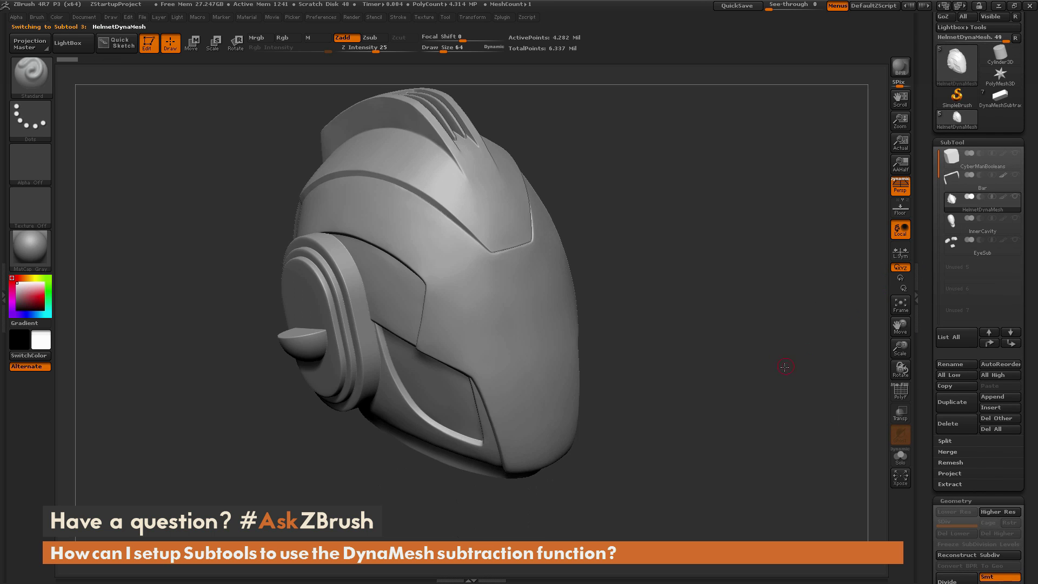
drag(779, 376, 778, 342)
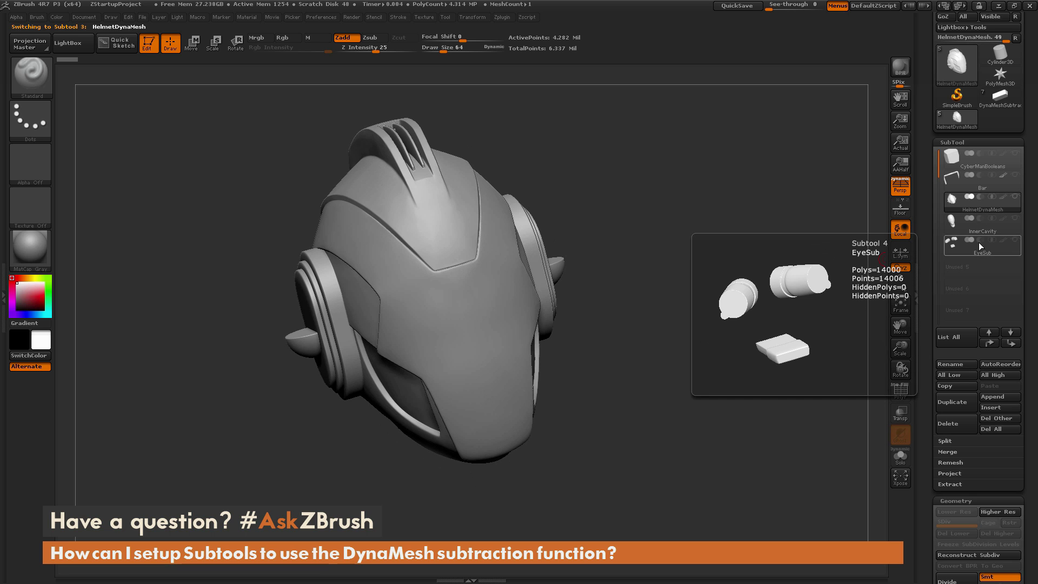
drag(820, 342, 886, 280)
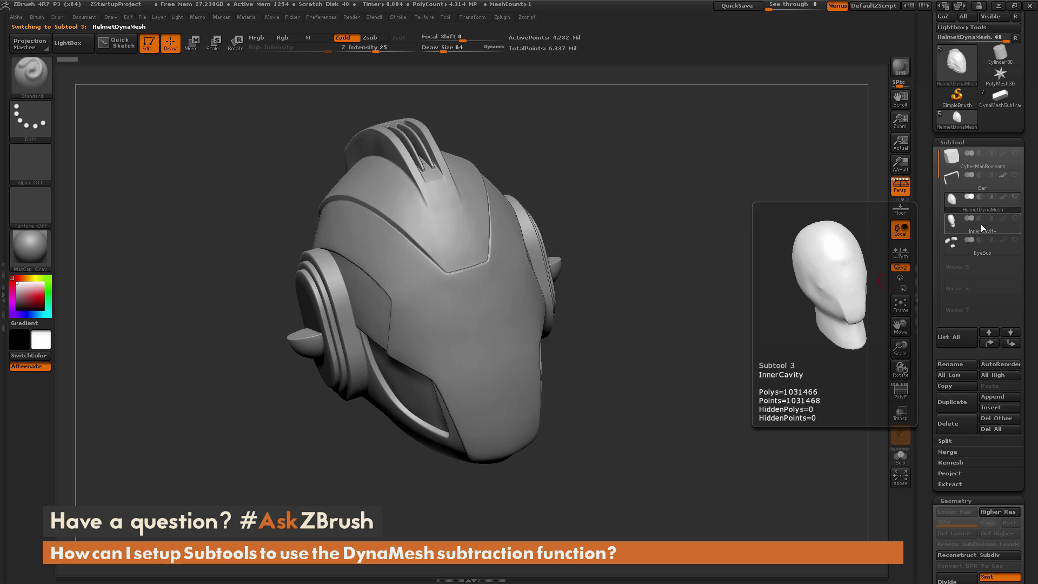
drag(855, 253, 844, 324)
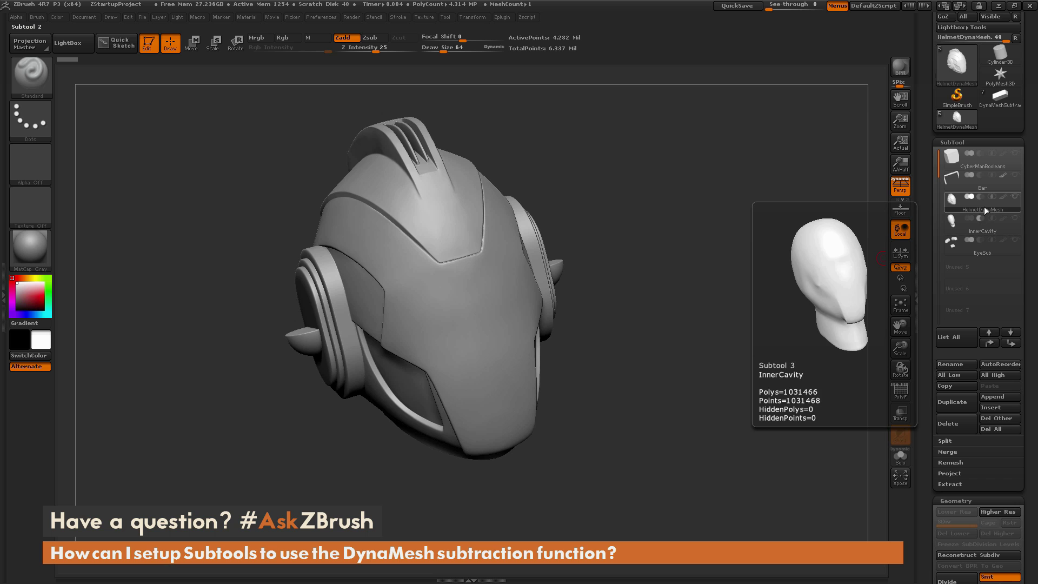
drag(758, 359, 827, 324)
Merge HelmetDynaMesh down with InnerCavity, choosing Always OK for the note about the operation not being undoable
mouse_move(969, 206)
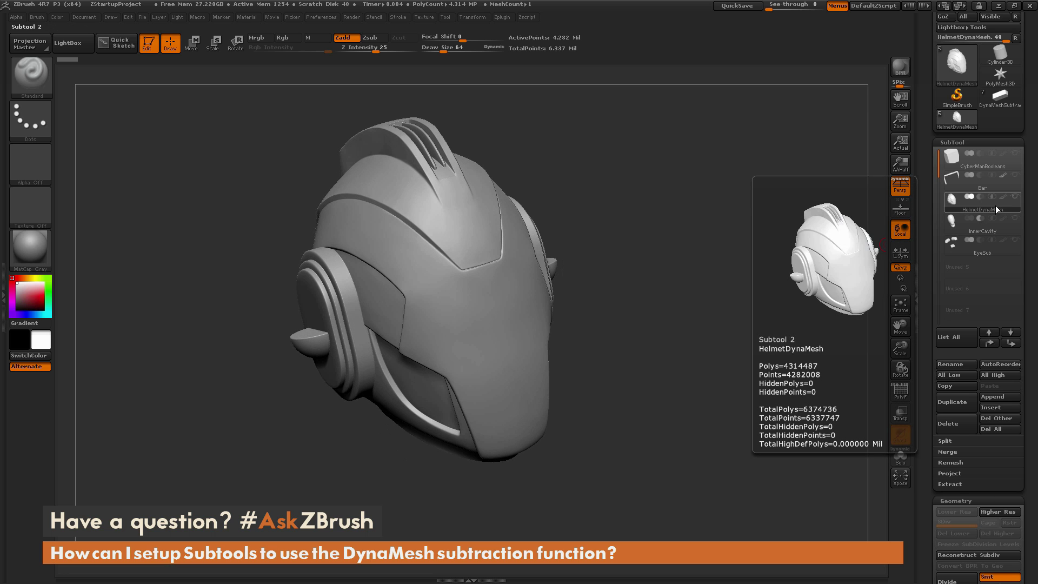
mouse_move(971, 227)
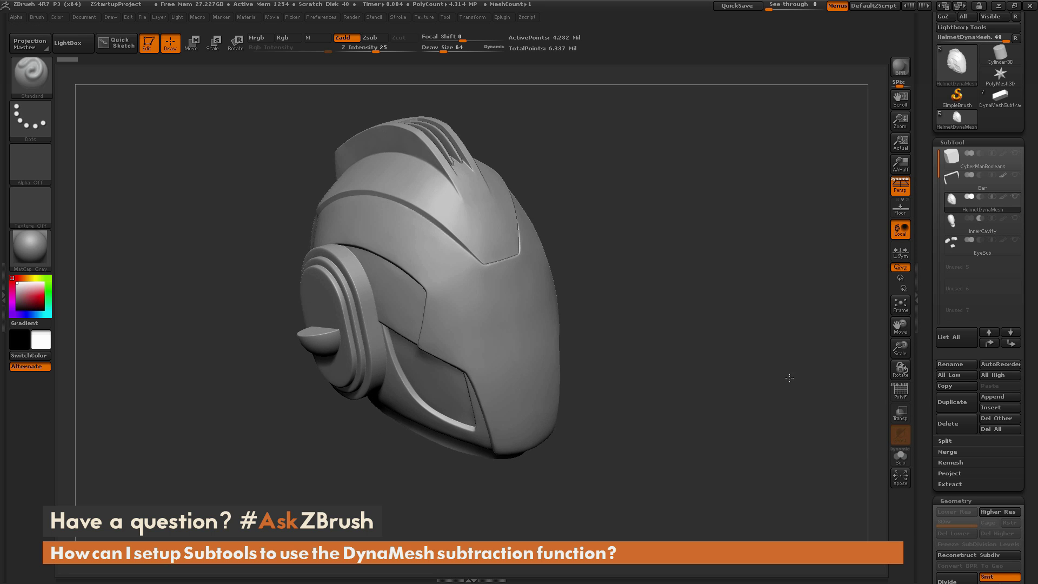
click(955, 453)
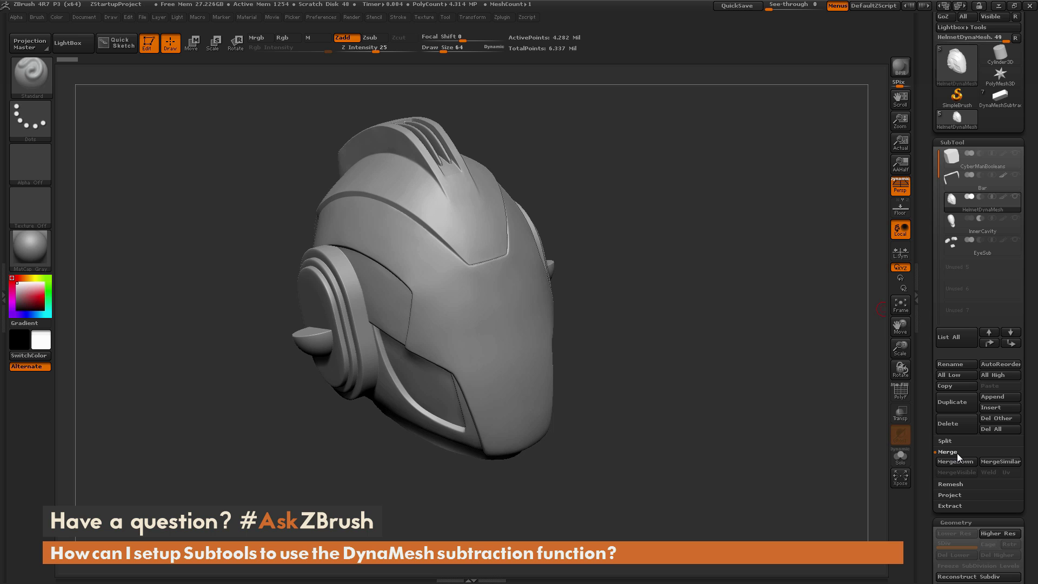
click(956, 462)
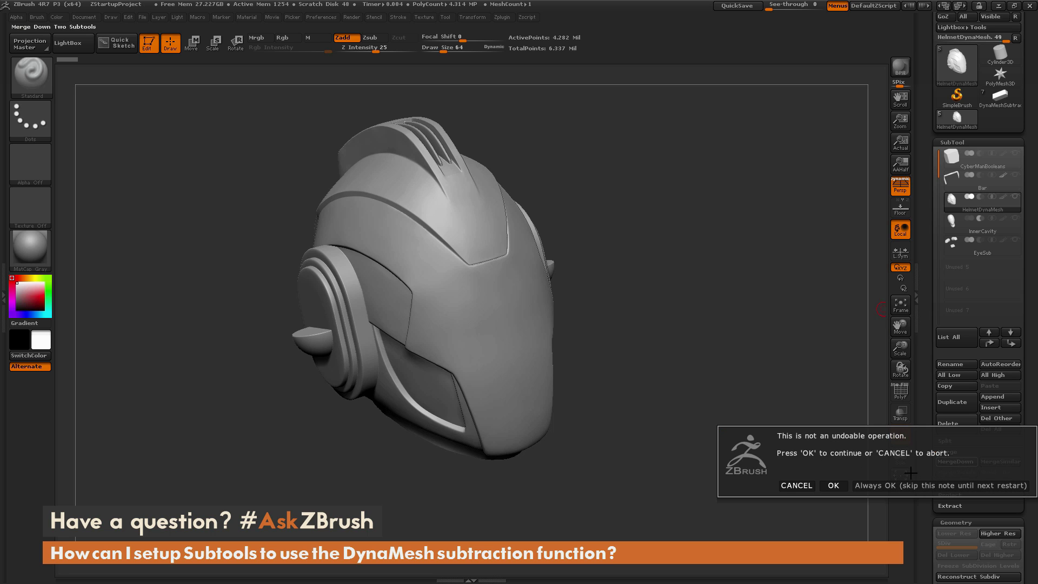
click(870, 485)
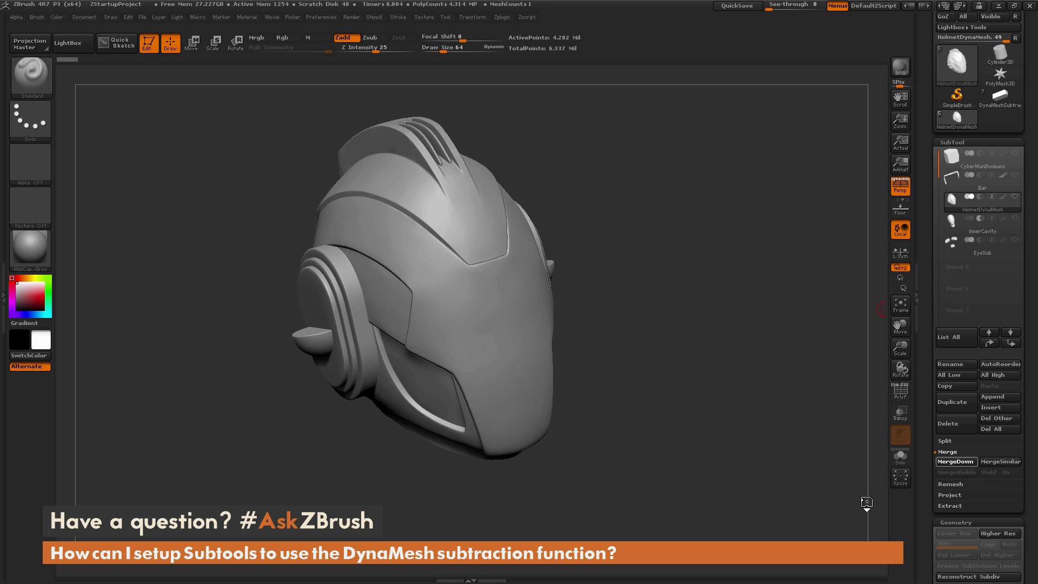
Display the merged helmet's polygroup colours without wireframe lines, and inspect the protruding inner cavity mesh
drag(758, 357, 871, 252)
mouse_move(753, 374)
mouse_down()
mouse_move(763, 352)
mouse_move(760, 383)
mouse_move(749, 376)
mouse_move(760, 372)
mouse_up()
click(901, 400)
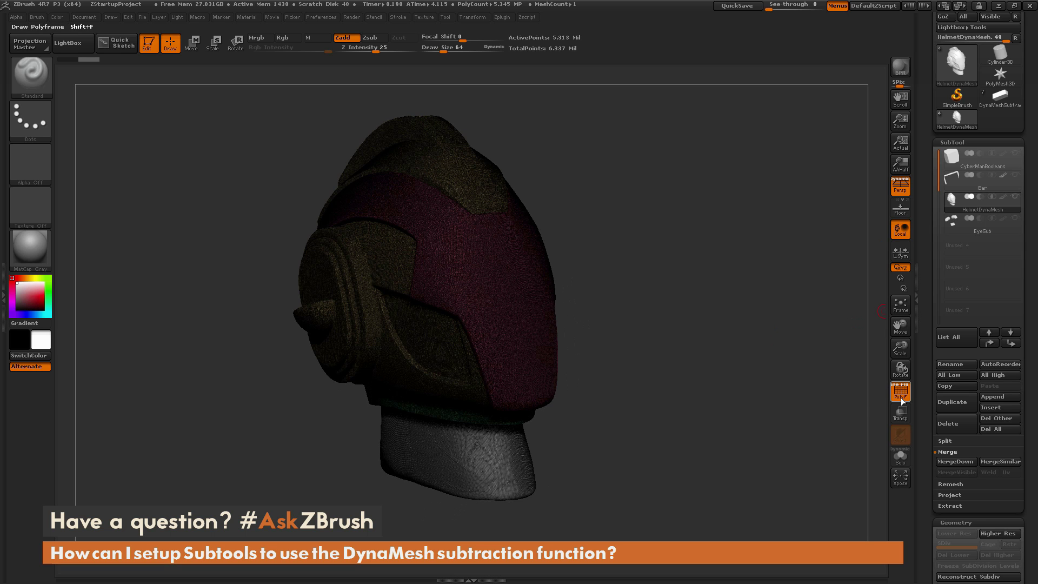
click(898, 385)
drag(814, 440, 728, 400)
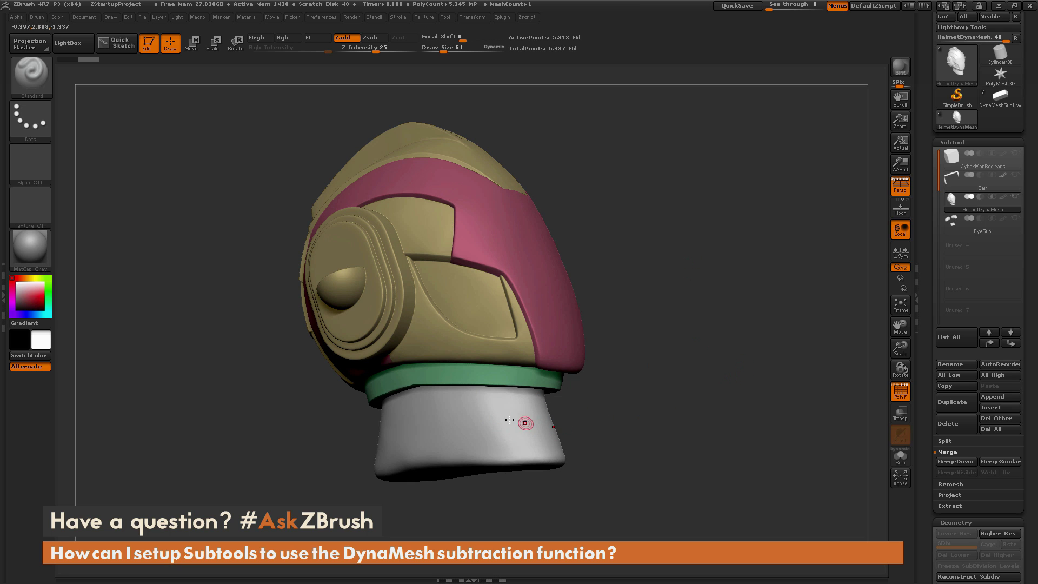
drag(695, 360, 724, 375)
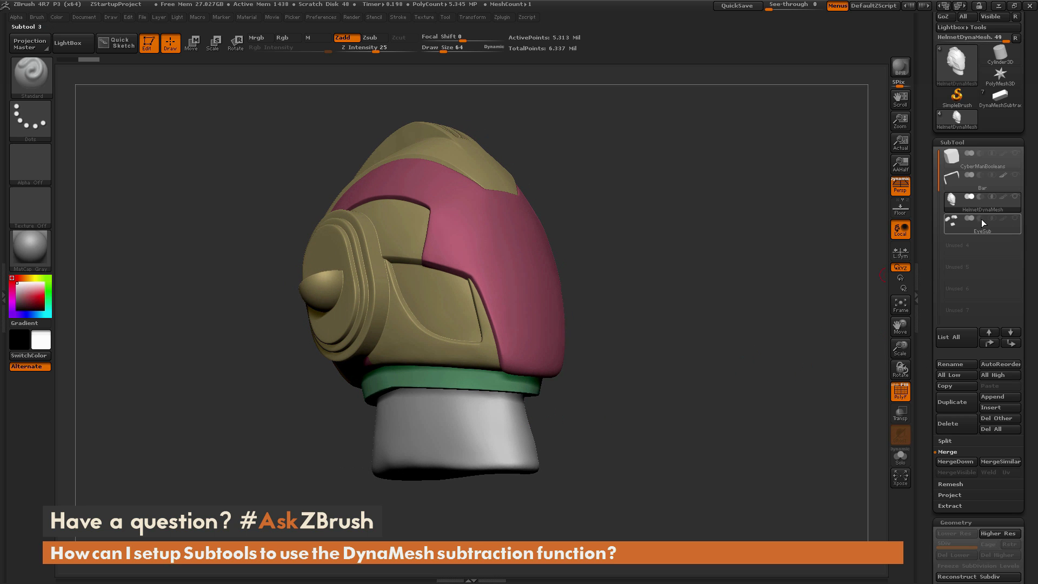
mouse_move(984, 222)
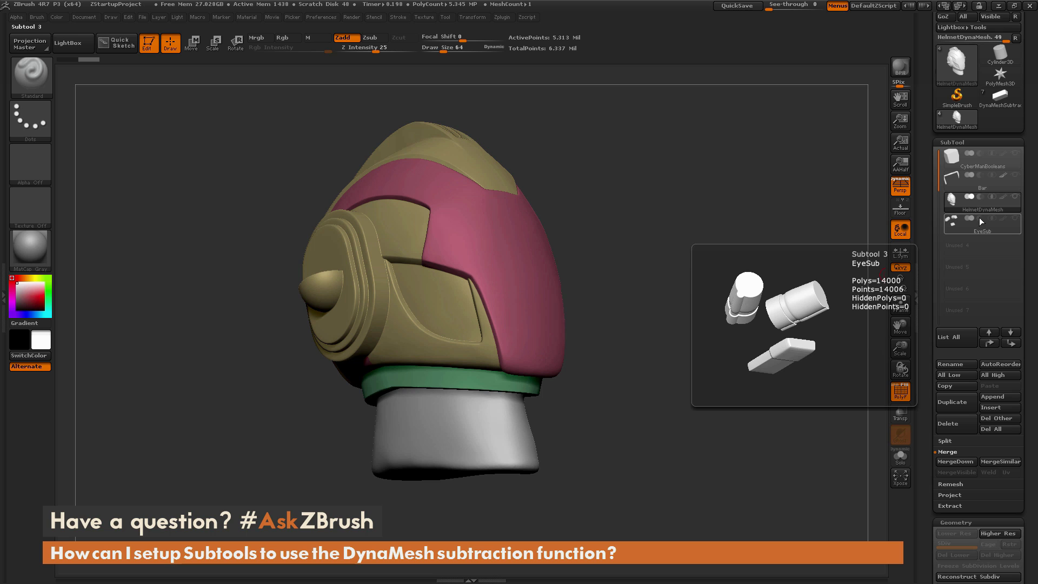
Look through the Polygroups options, including Group As Dynamesh Sub, and return to the upper tool settings
drag(926, 396, 927, 244)
click(963, 306)
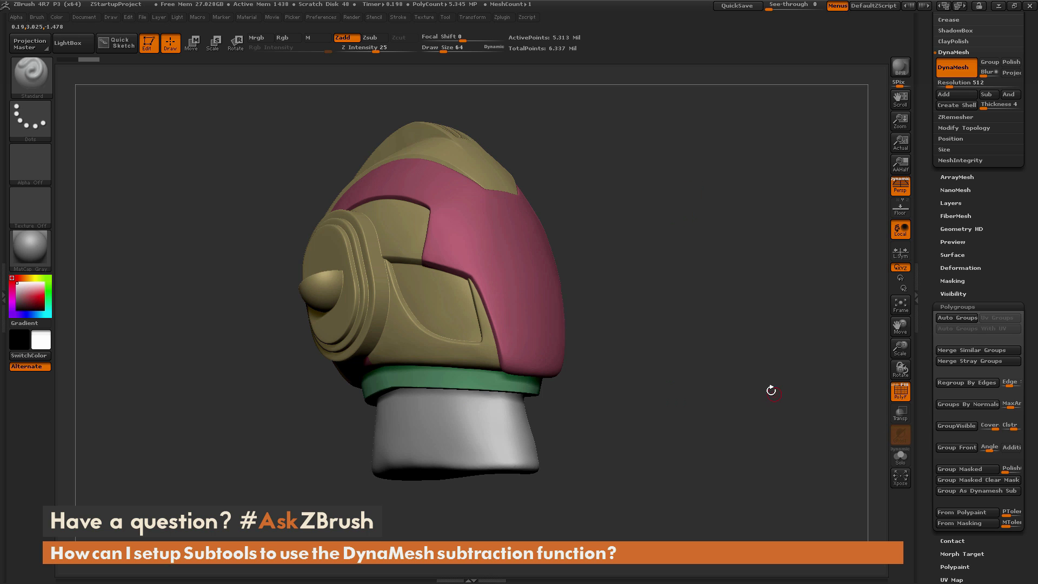
click(995, 305)
drag(1006, 256, 1005, 365)
Re-DynaMesh the merged helmet to subtract the InnerCavity volume, and view the hollow from underneath
scroll(1004, 367, down, 5)
drag(819, 301, 748, 279)
key(ctrl)
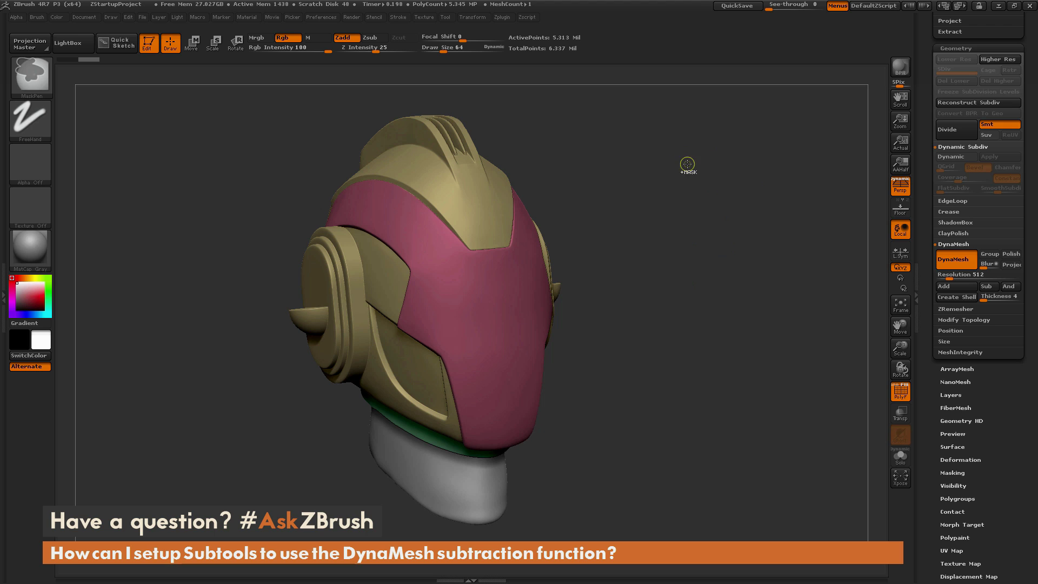
ctrl+drag(689, 159, 800, 311)
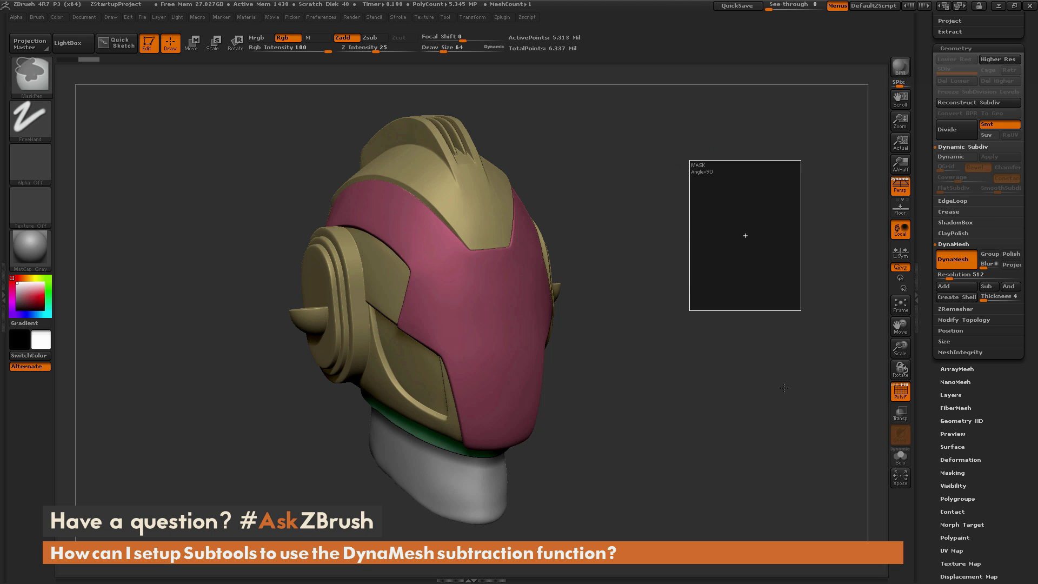
mouse_move(786, 395)
ctrl+mouse_down()
mouse_move(774, 324)
mouse_move(781, 258)
mouse_move(741, 275)
mouse_move(769, 353)
mouse_move(778, 218)
ctrl+mouse_up()
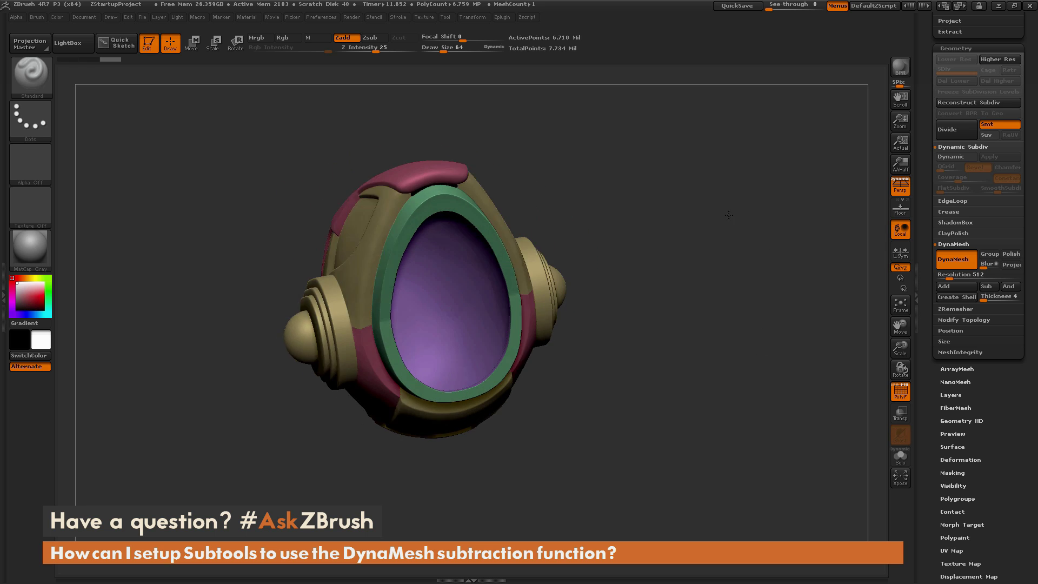
Turn off the polygroup display and set the EyeSub subtool to subtraction mode
drag(758, 340, 921, 392)
click(900, 391)
drag(921, 414, 921, 422)
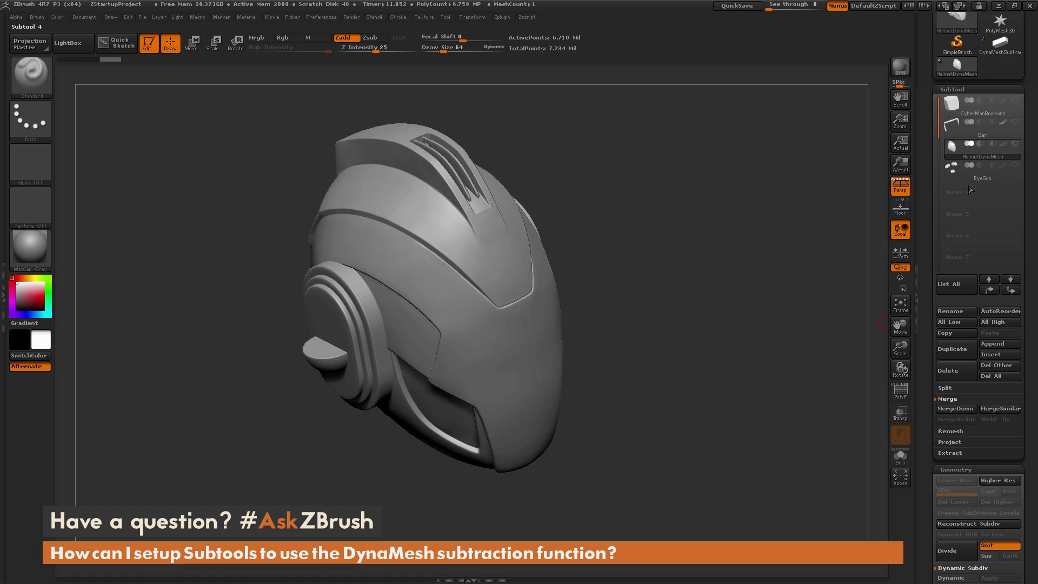
drag(751, 298, 771, 291)
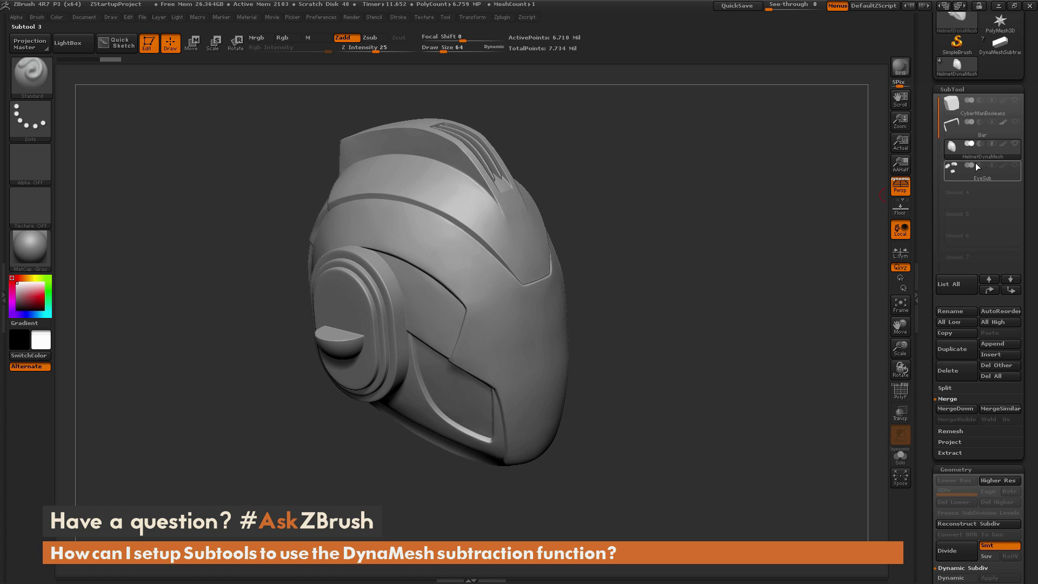
mouse_move(980, 165)
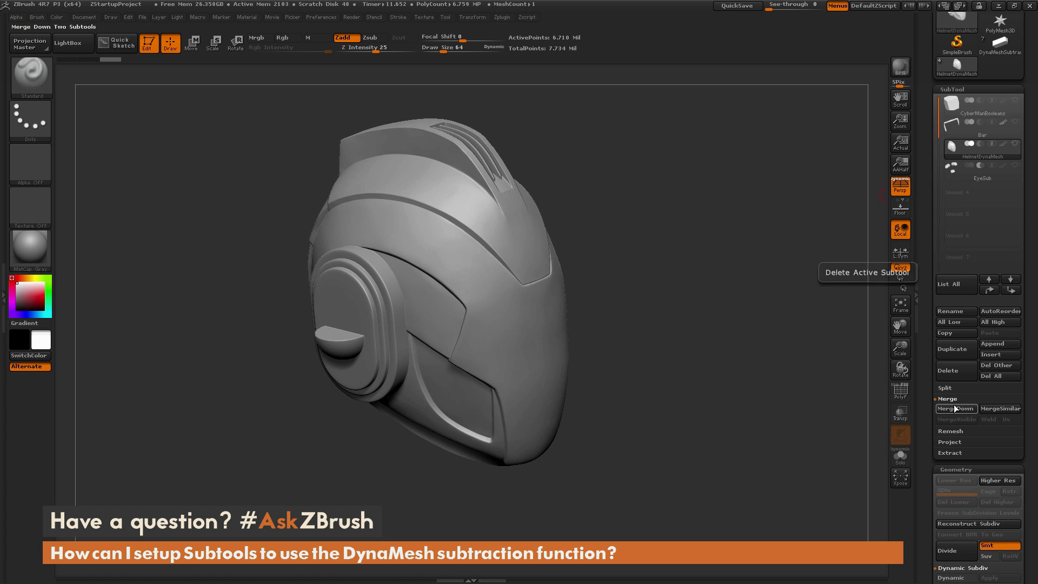
Merge HelmetDynaMesh down with EyeSub and re-DynaMesh it to cut the eye and mouth openings
ctrl+drag(740, 199, 829, 354)
mouse_move(796, 431)
ctrl+mouse_down()
mouse_move(765, 391)
mouse_move(808, 387)
mouse_move(803, 348)
mouse_move(819, 295)
mouse_move(806, 370)
mouse_move(766, 403)
mouse_move(789, 399)
mouse_move(760, 396)
mouse_move(787, 406)
ctrl+mouse_up()
Switch to the DynaMeshSubtract tool and view its box from another angle
drag(925, 267, 925, 332)
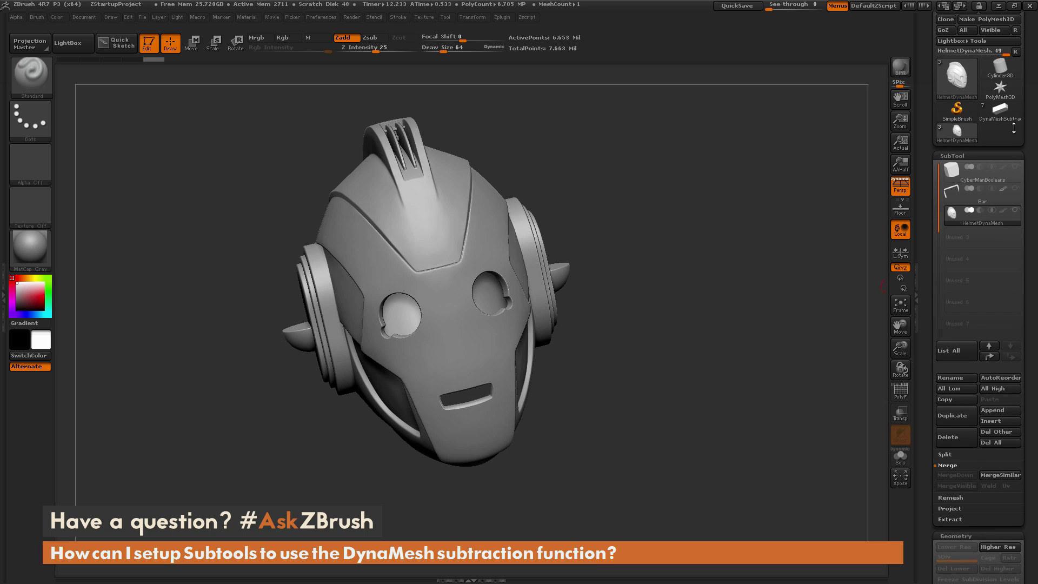
click(993, 116)
drag(774, 331, 867, 341)
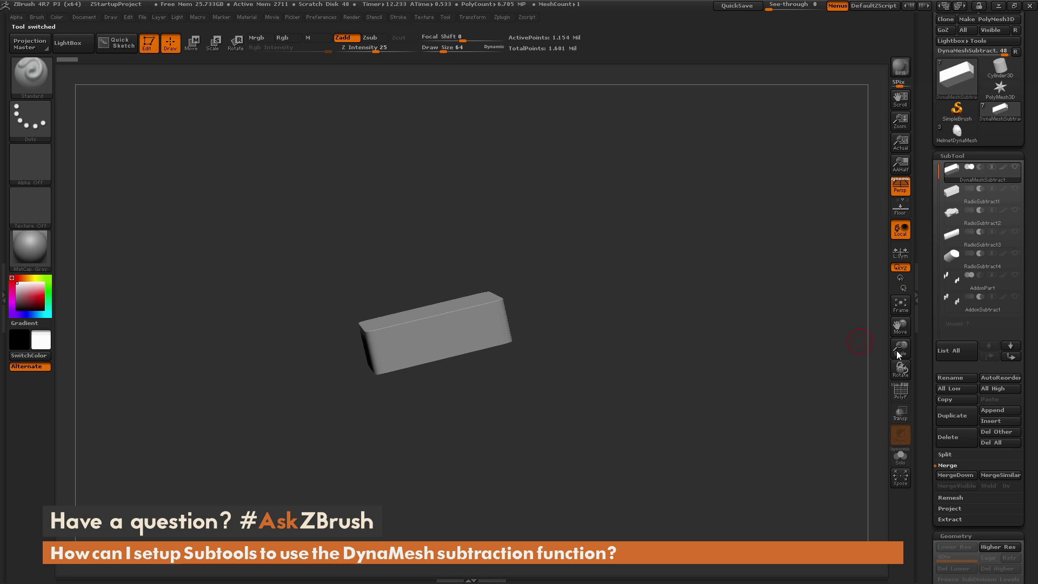
Examine the box from above, the operation modes of the RadioSubtract and Addon subtools, and the box's DynaMesh settings
drag(780, 321, 784, 383)
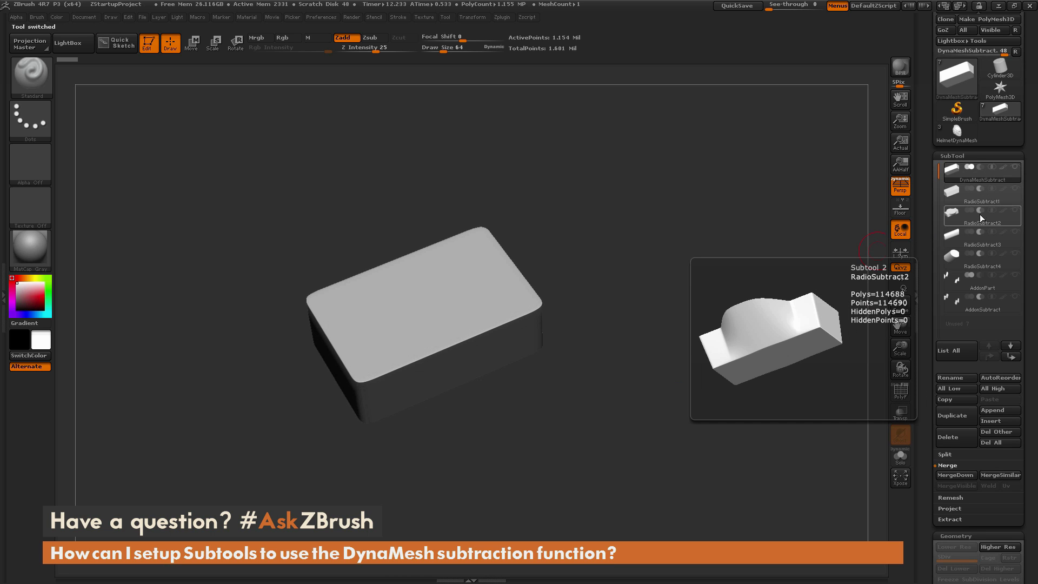
mouse_move(979, 241)
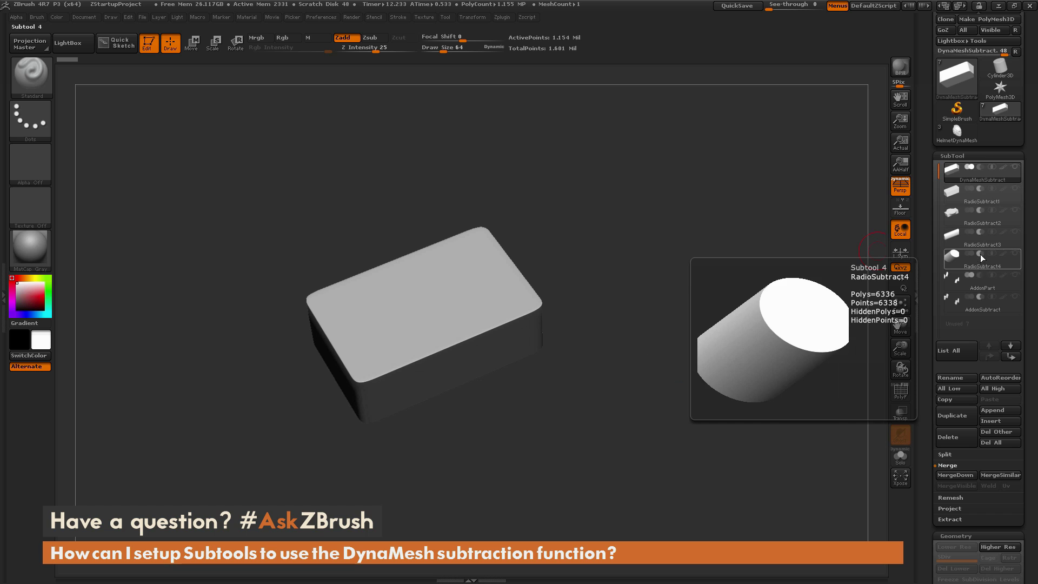
mouse_move(981, 299)
drag(930, 336, 932, 69)
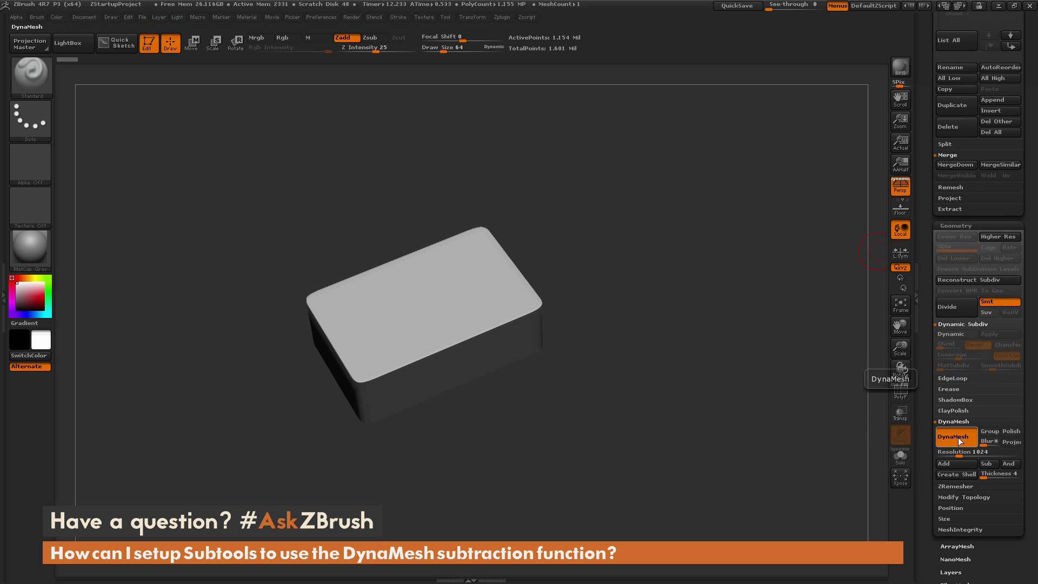
drag(926, 359, 923, 397)
drag(926, 341, 936, 183)
drag(929, 251, 927, 386)
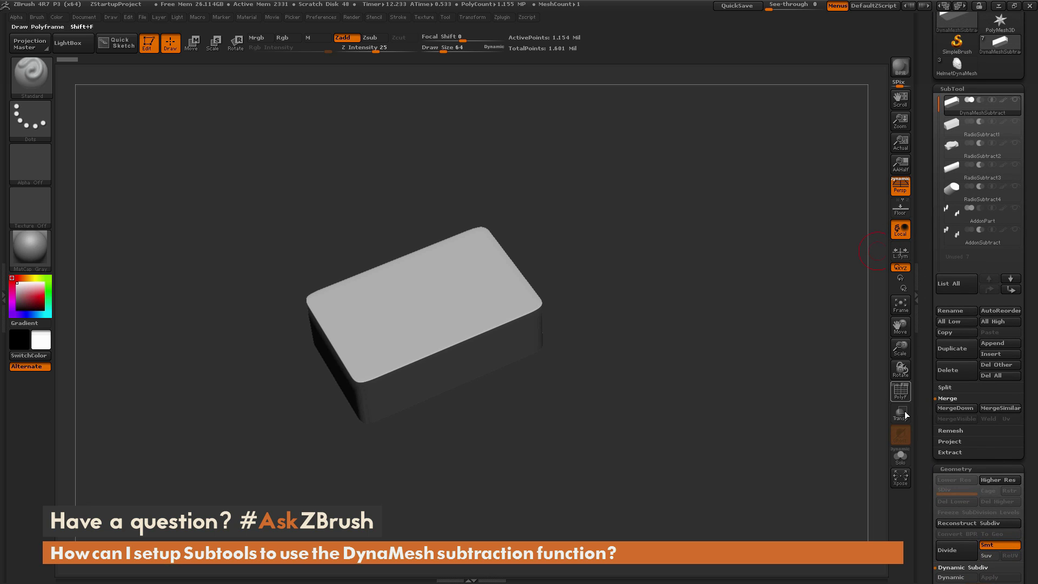
Show all subtools to view the subtraction and add-on parts around the box, and hide all but DynaMeshSubtract again
shift+click(1016, 100)
drag(774, 368, 755, 332)
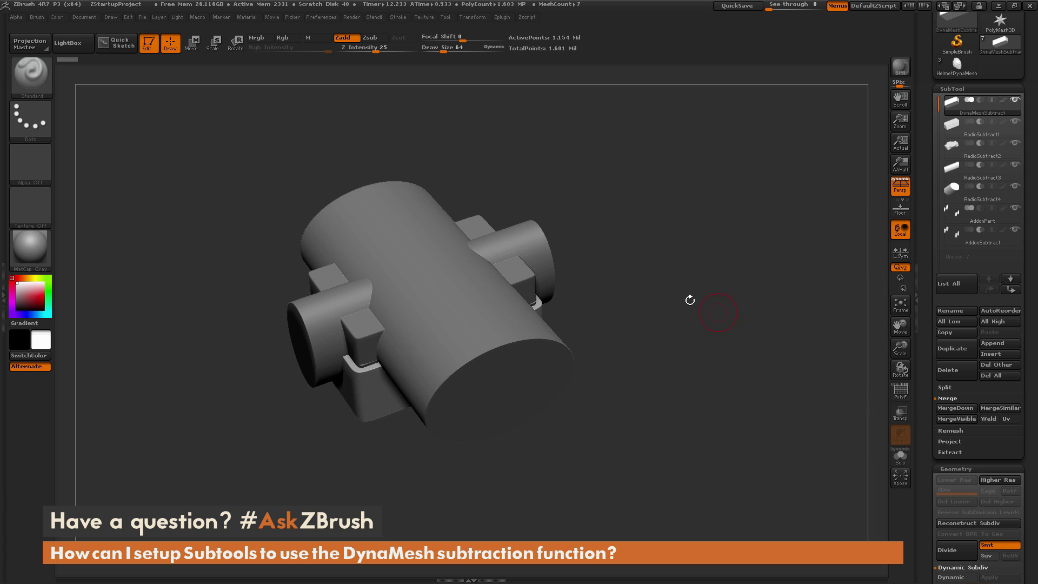
drag(642, 263, 715, 292)
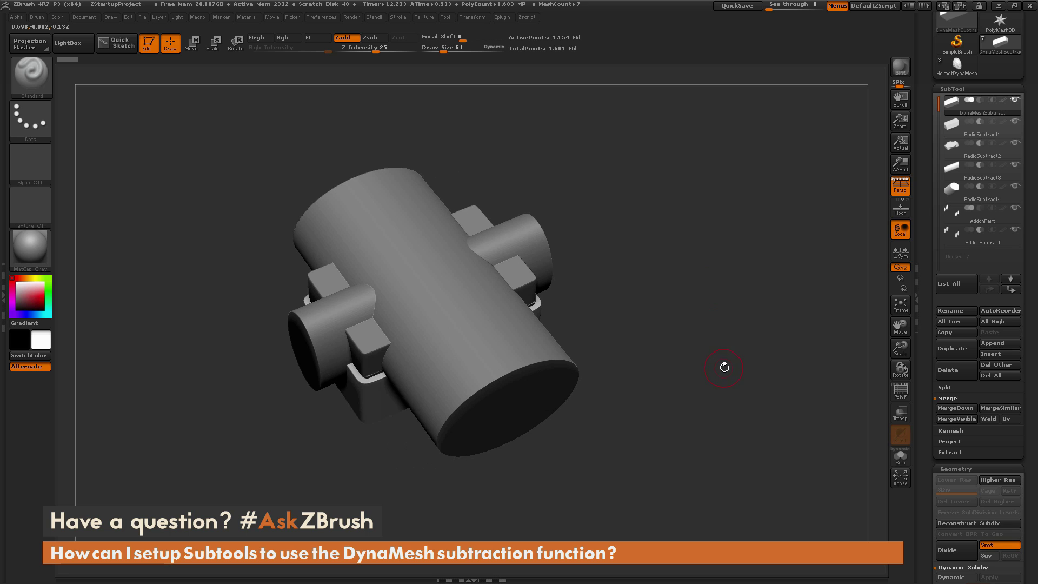
click(1015, 101)
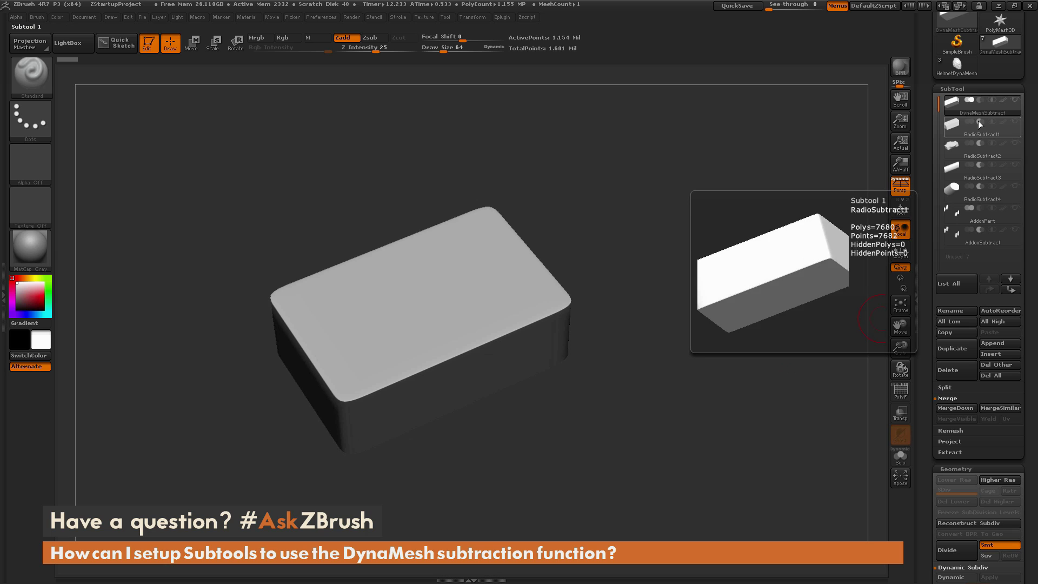
Merge DynaMeshSubtract down with RadioSubtract1 and with RadioSubtract2, re-DynaMeshing after each merge to hollow the box and cut its long sides
click(948, 408)
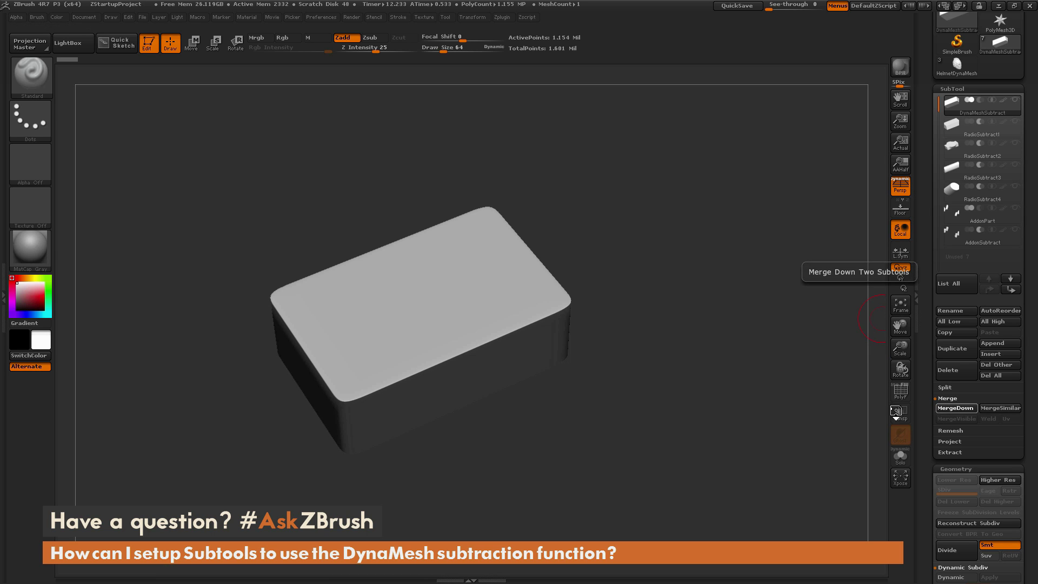
ctrl+drag(764, 269, 838, 429)
ctrl+drag(796, 371, 830, 410)
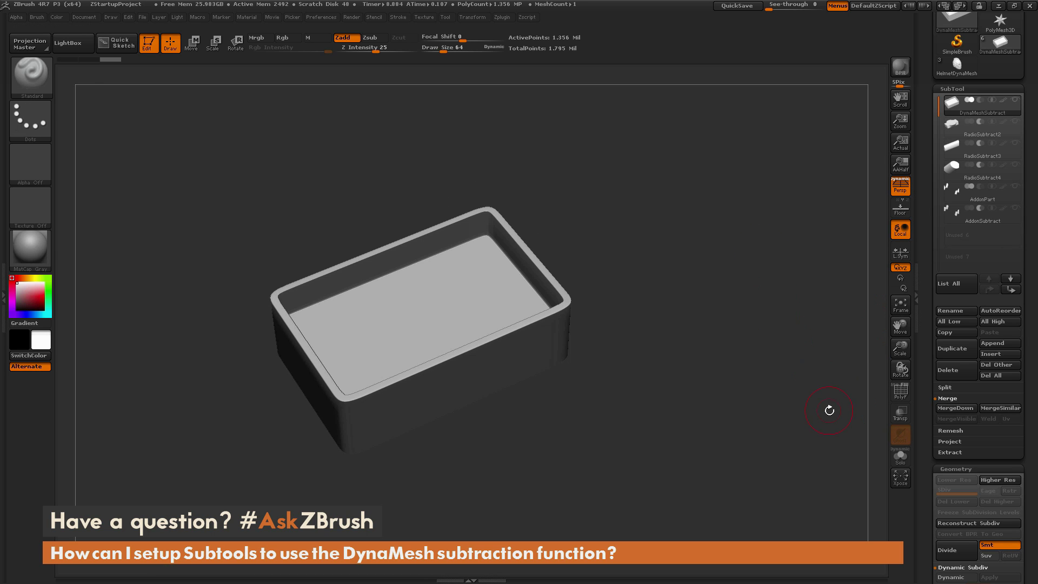
click(959, 407)
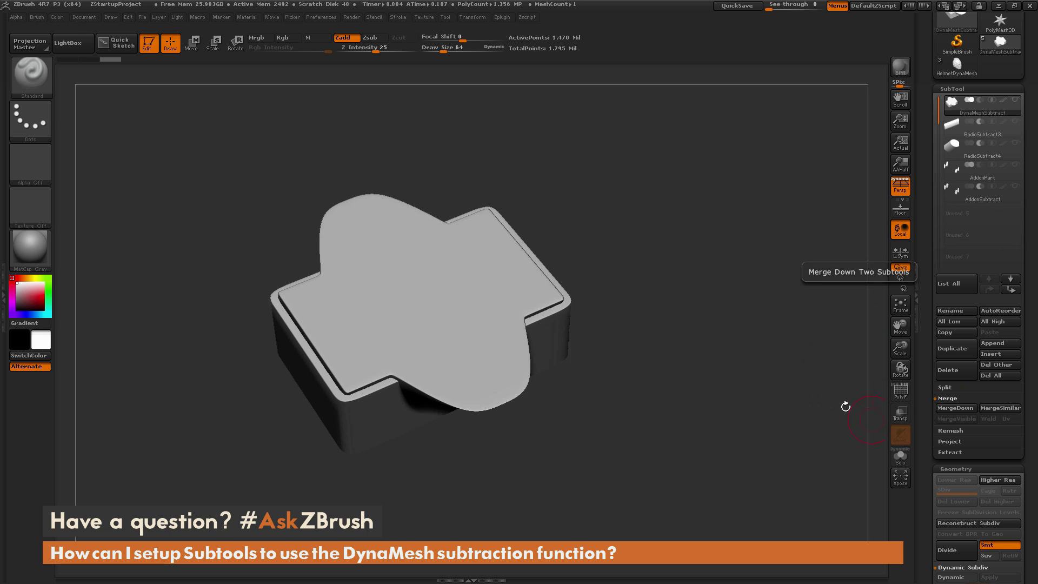
mouse_move(760, 262)
ctrl+mouse_down()
mouse_move(807, 433)
mouse_move(803, 415)
ctrl+mouse_up()
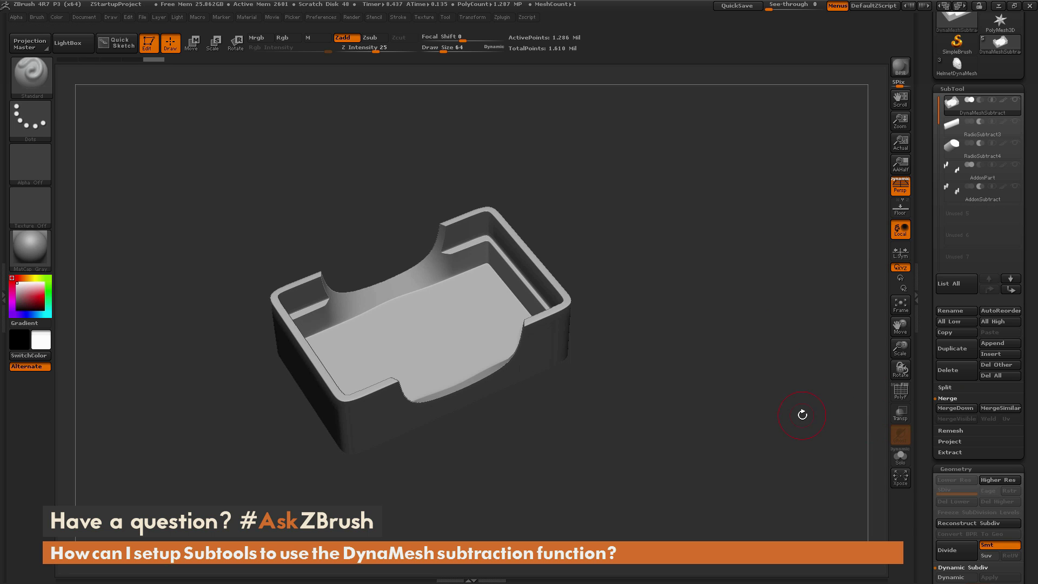
Merge the box down with RadioSubtract3 and with RadioSubtract4, re-DynaMeshing after each merge to cut the curved side openings
click(954, 407)
mouse_move(760, 303)
ctrl+mouse_down()
mouse_move(761, 336)
mouse_move(818, 414)
mouse_move(821, 399)
ctrl+mouse_up()
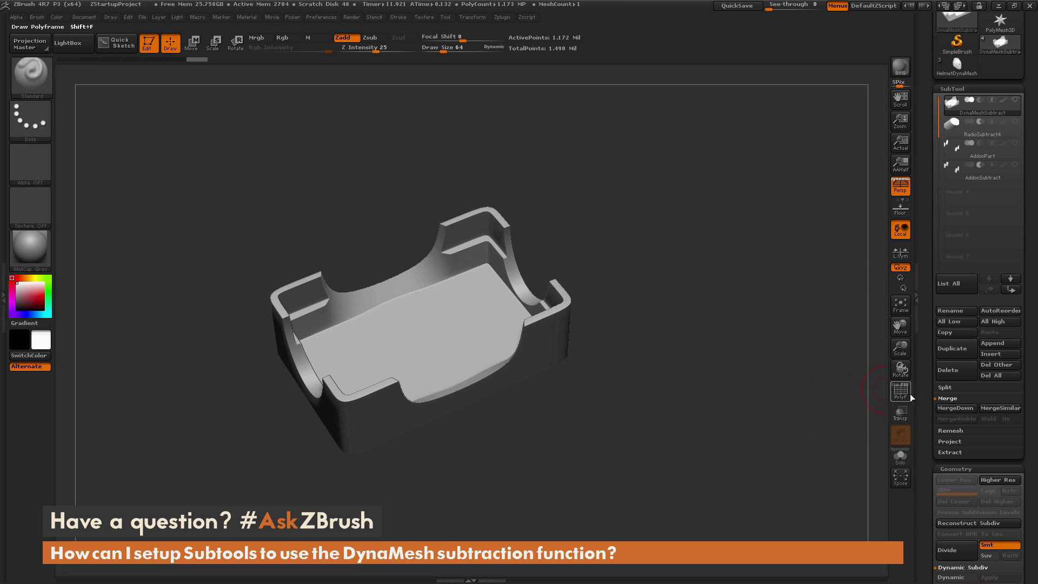
click(956, 408)
ctrl+drag(785, 322, 823, 426)
Merge the box down with AddonPart and with AddonSubtract, re-DynaMeshing after each merge to form hollow corner posts, and view them from above
click(955, 408)
ctrl+drag(787, 354, 824, 452)
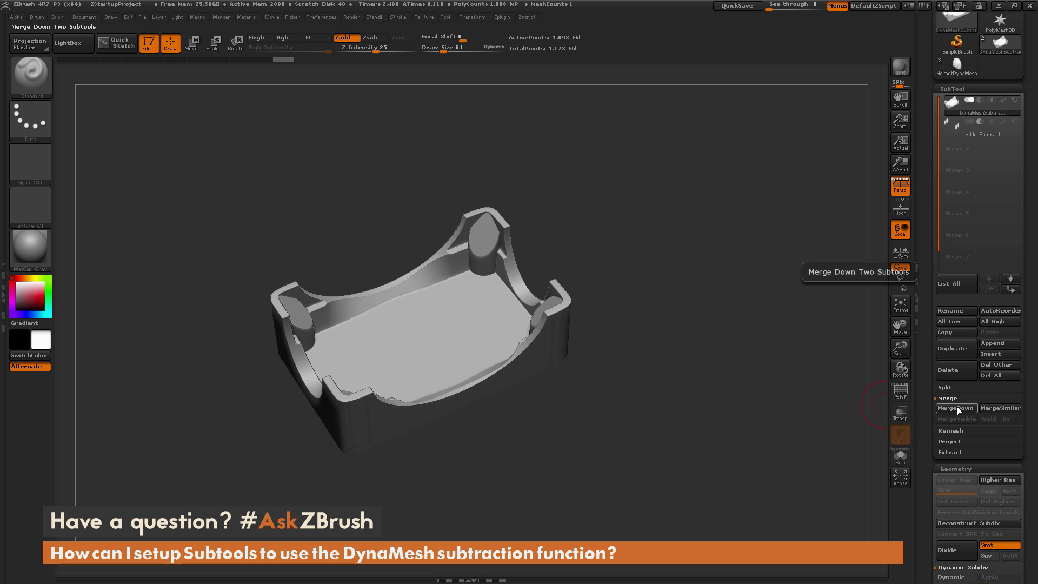
ctrl+drag(755, 260, 809, 436)
drag(799, 346, 811, 437)
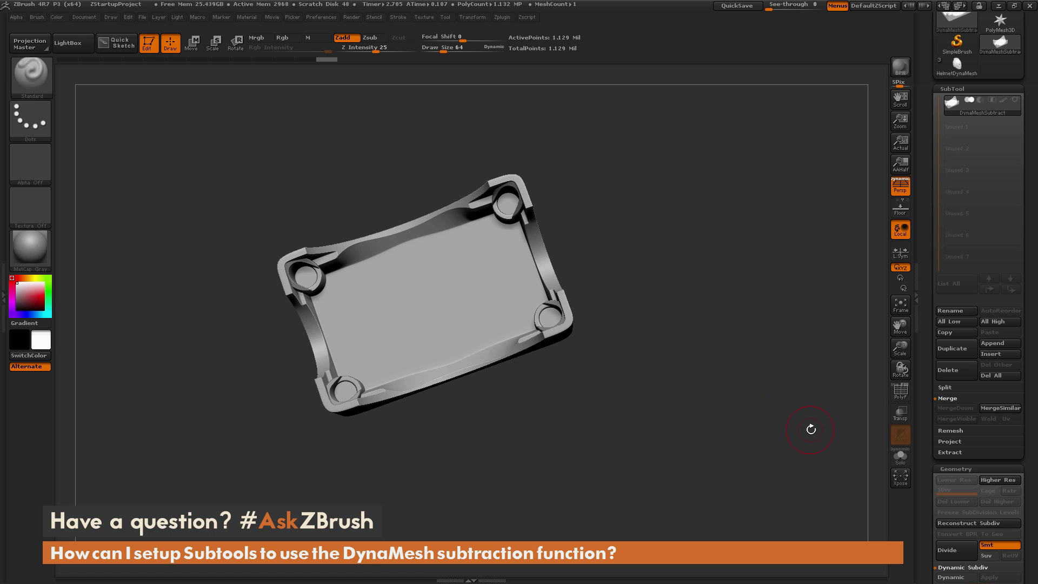